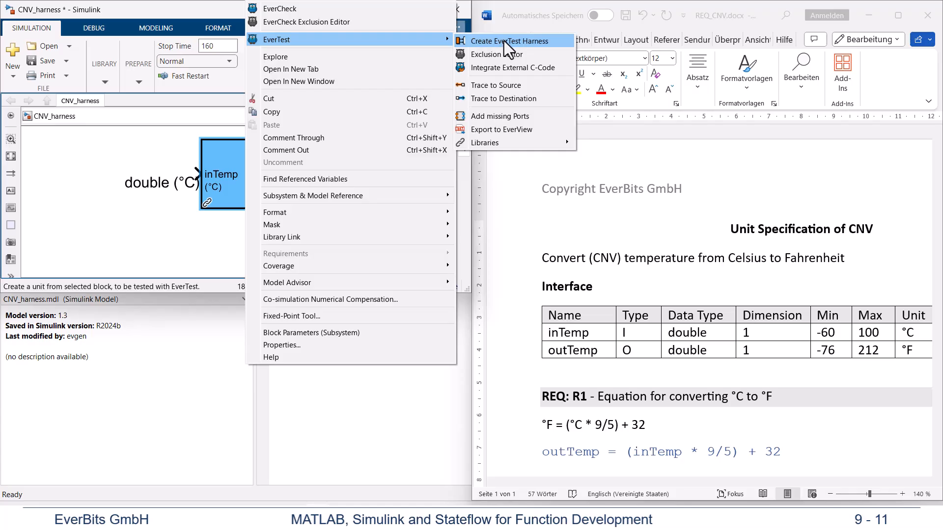
# Step: Create an EverTest harness for the CNV subsystem and run SampleTestCase
pyautogui.click(505, 40)
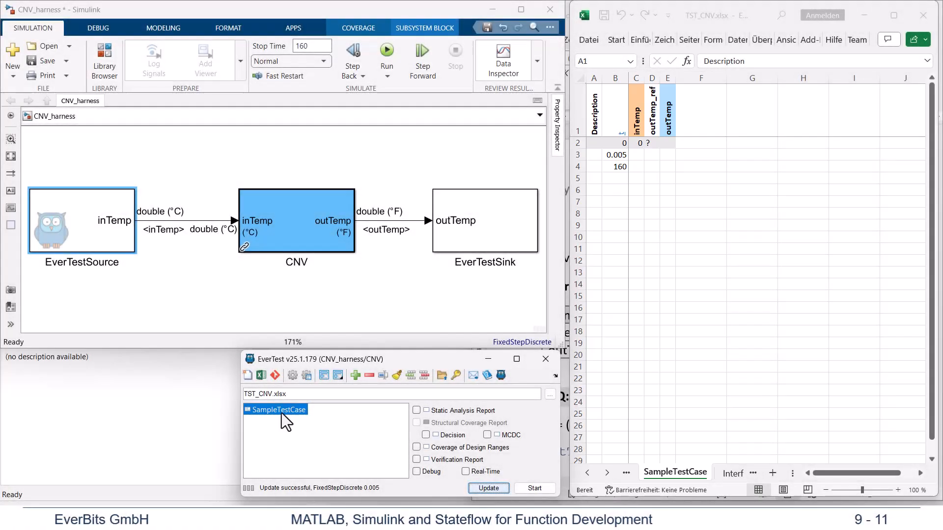
pyautogui.doubleClick(282, 413)
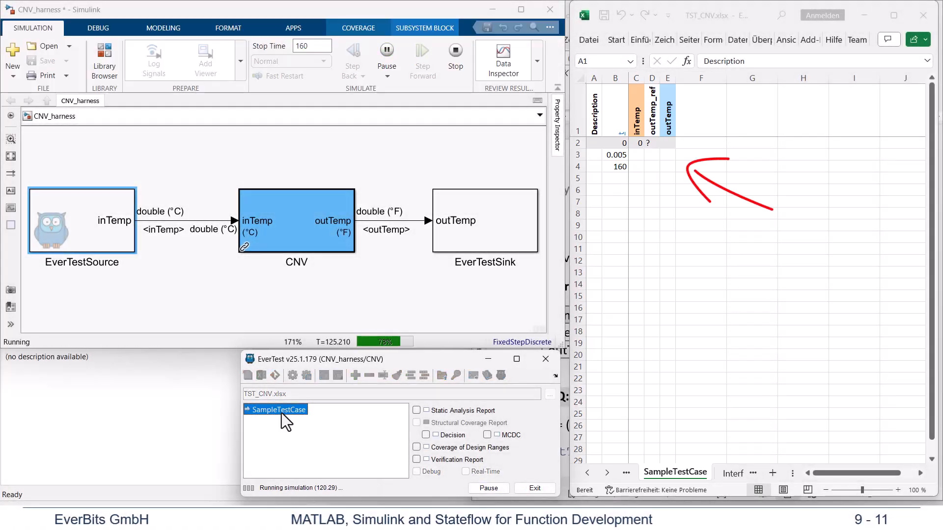
# Step: Create a Simulink Scope viewer and connect it to the outTemp signal between CNV and EverTestSink
pyautogui.rightClick(371, 222)
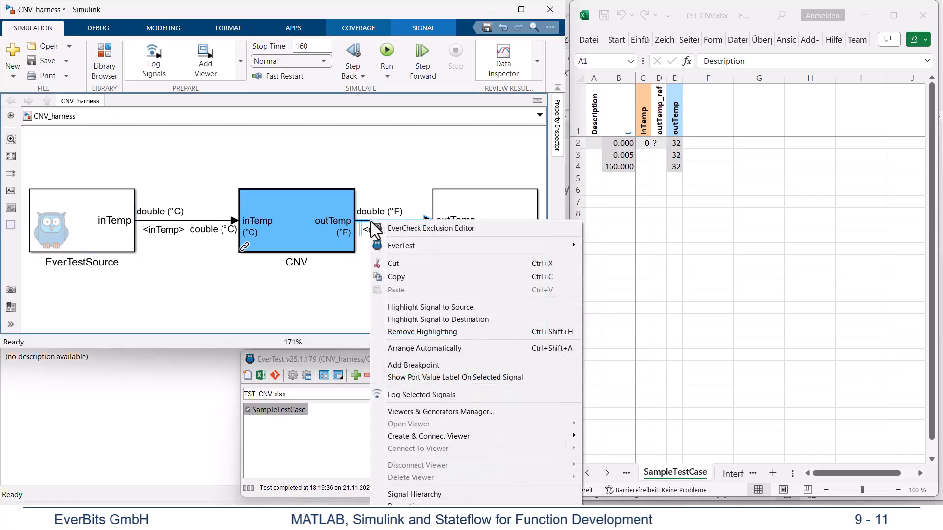
pyautogui.moveTo(550, 439)
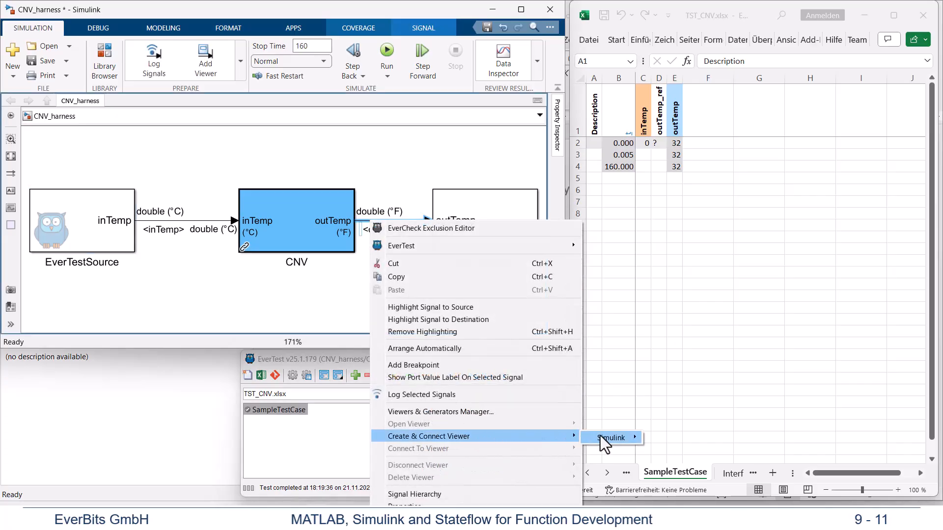
pyautogui.moveTo(619, 437)
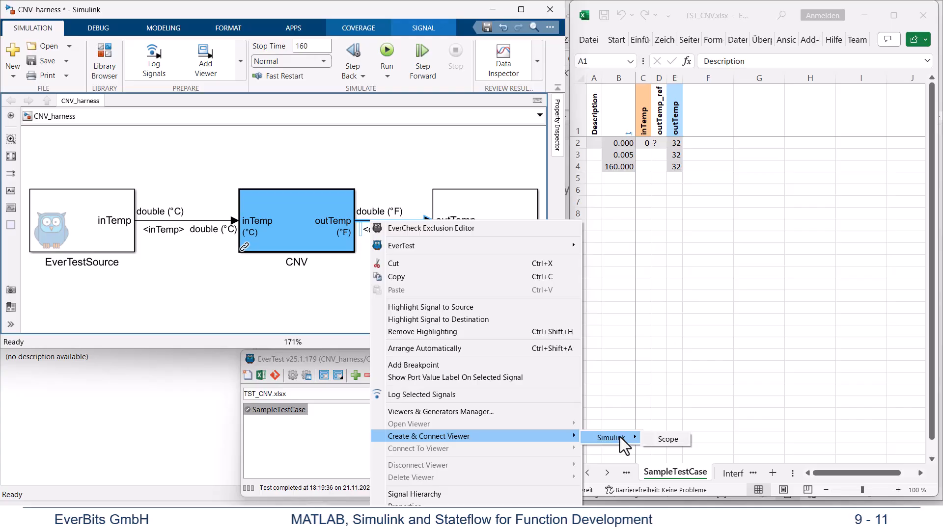
pyautogui.click(669, 440)
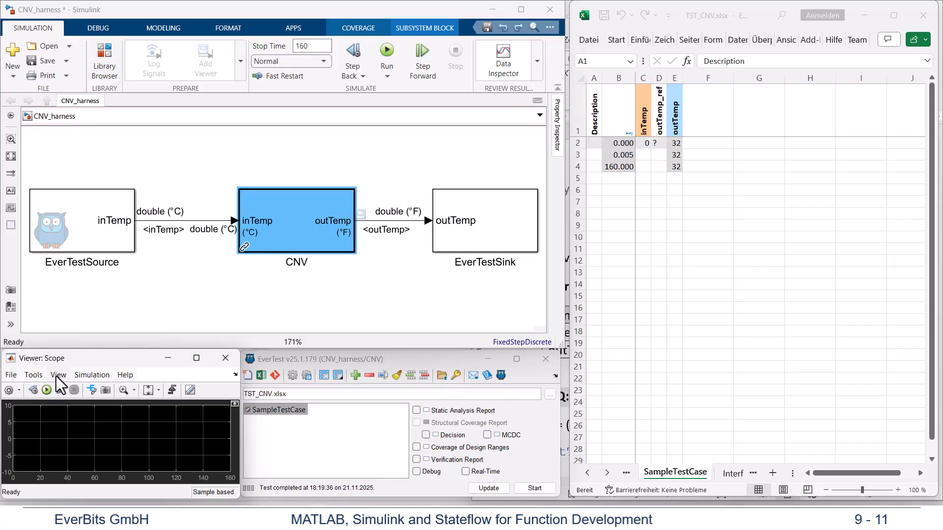
# Step: Show the legend in the scope viewer and rerun SampleTestCase
pyautogui.click(59, 375)
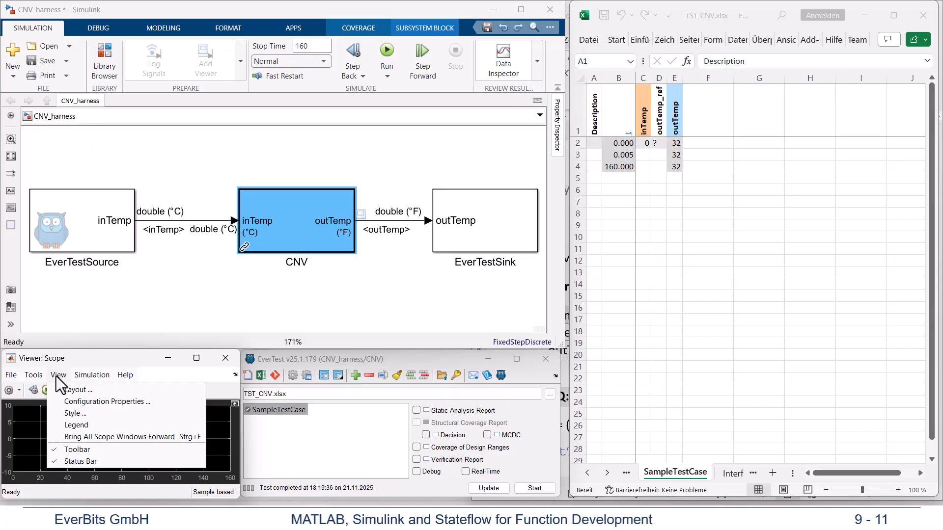
pyautogui.click(79, 425)
pyautogui.doubleClick(261, 409)
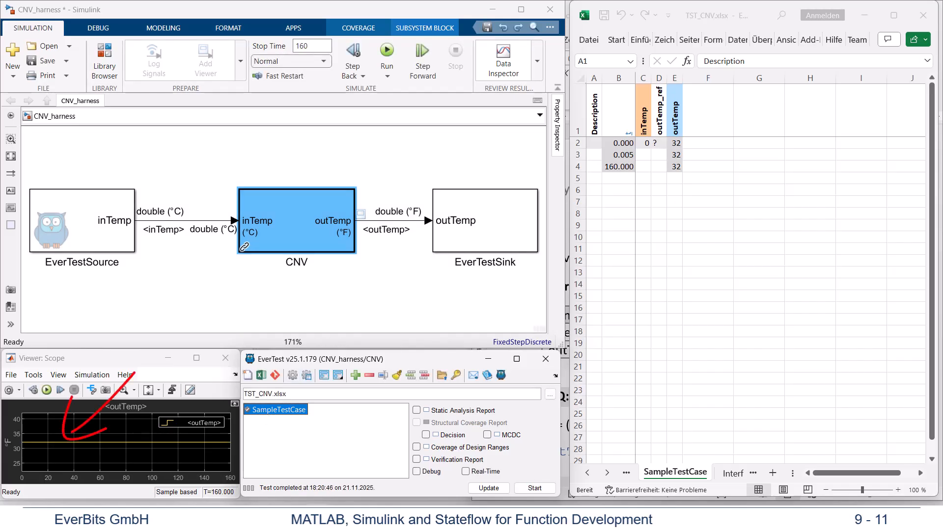
# Step: Connect the inTemp signal from EverTestSource to Display 1 of the scope viewer and rerun SampleTestCase
pyautogui.click(91, 391)
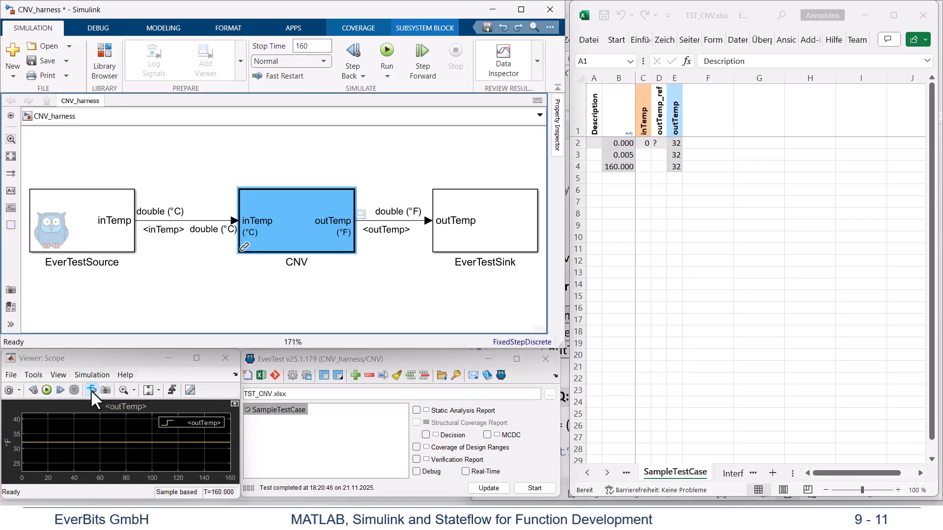
pyautogui.click(179, 223)
pyautogui.click(186, 277)
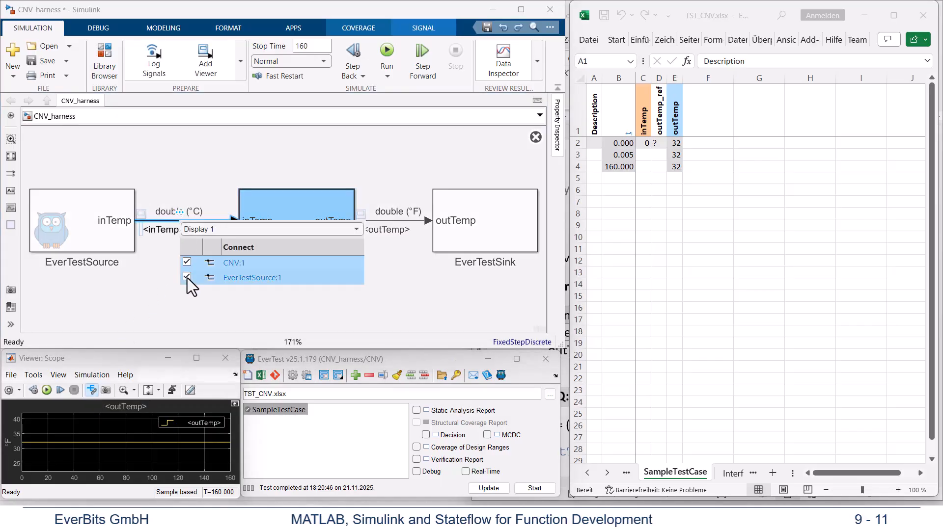
pyautogui.doubleClick(285, 414)
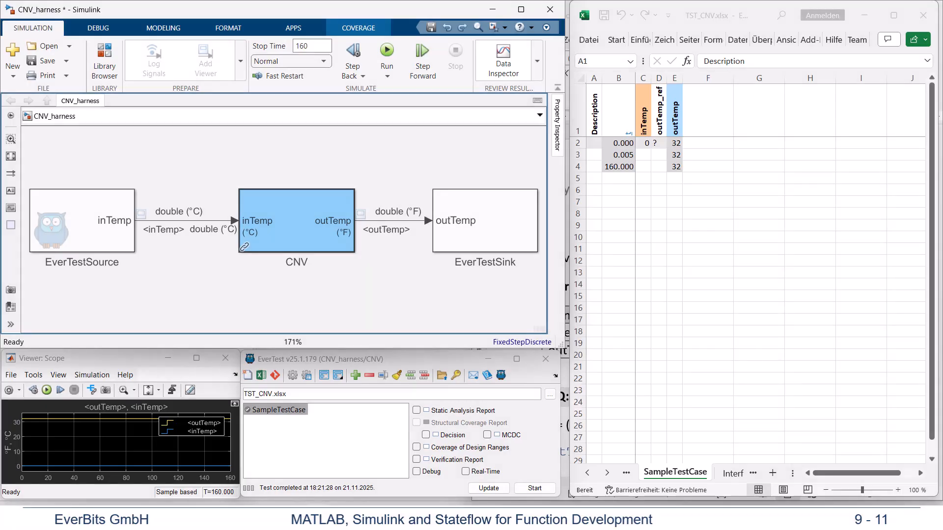
# Step: Generate the Coverage of Design Ranges test case inTempDrc and run it
pyautogui.rightClick(511, 448)
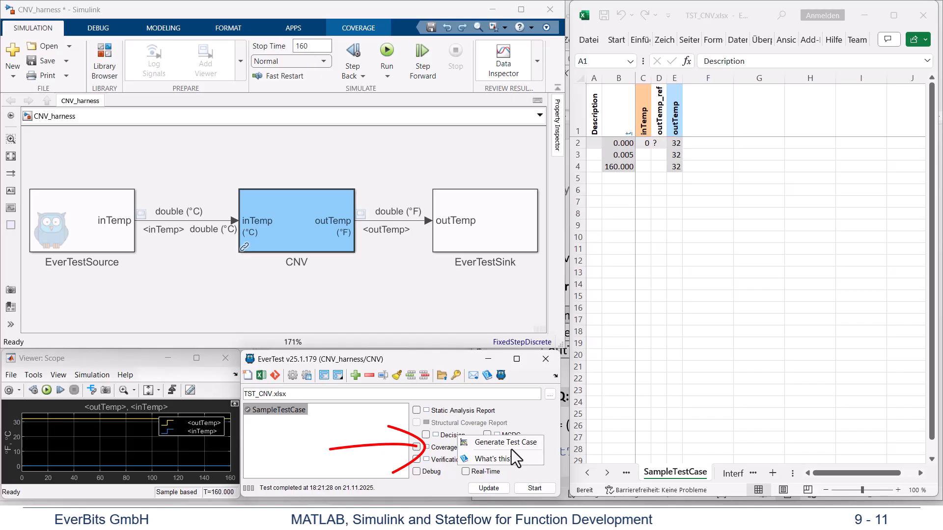
pyautogui.click(511, 448)
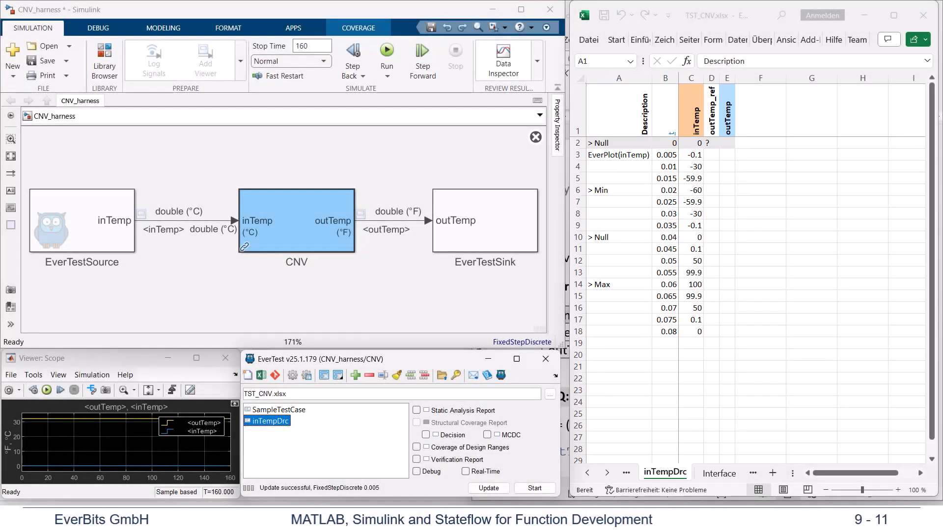
pyautogui.doubleClick(274, 420)
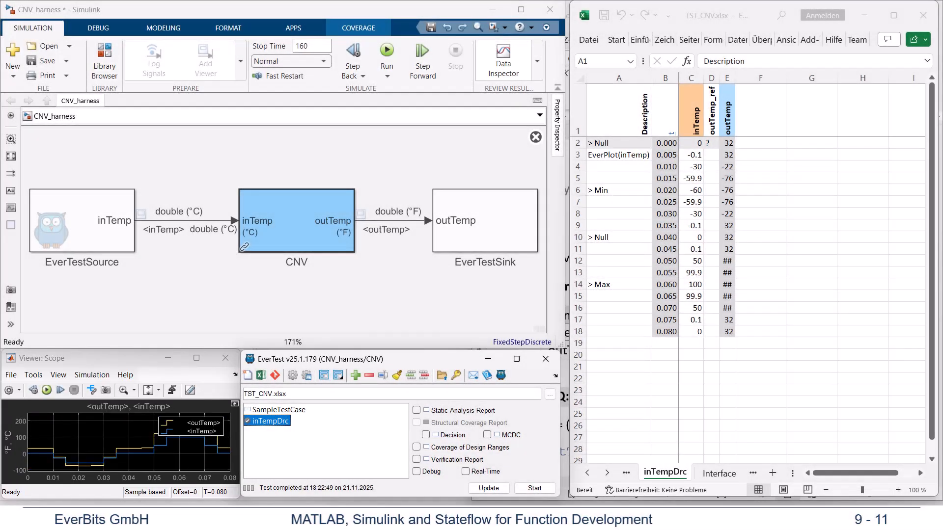
# Step: Enable Debug mode, open the CNV subsystem and start the inTempDrc test case
pyautogui.click(417, 473)
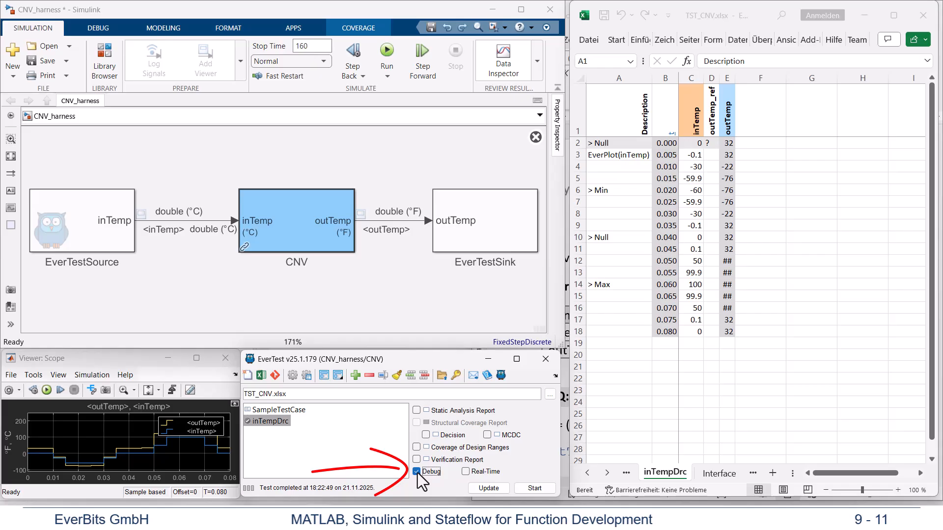
pyautogui.doubleClick(282, 234)
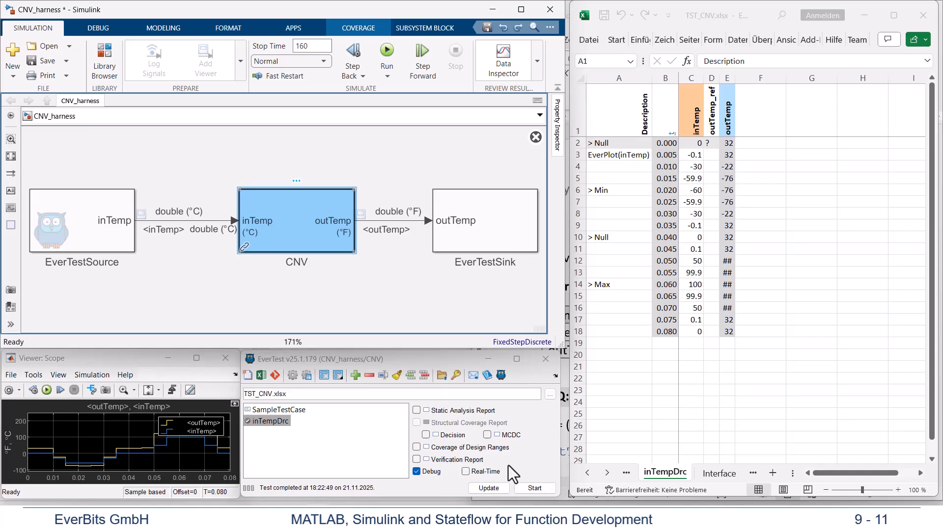
pyautogui.click(535, 489)
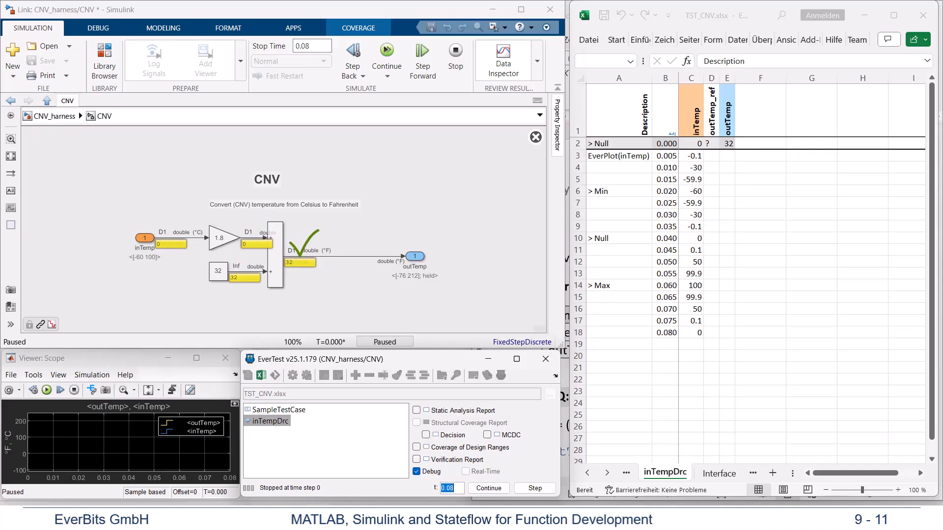
# Step: Step the inTempDrc debug run to time 0.02 and check the interface's Min and Max values in REQ_CNV.docx
pyautogui.click(540, 492)
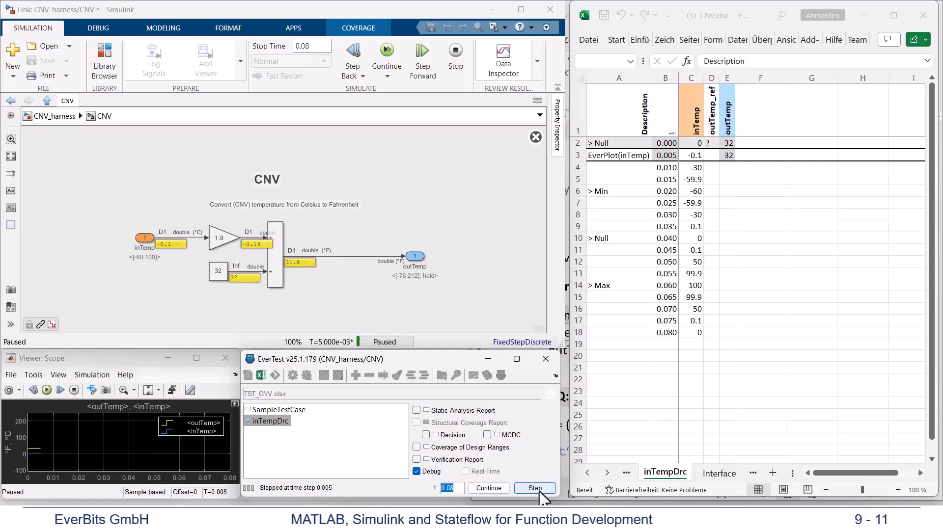
pyautogui.click(540, 491)
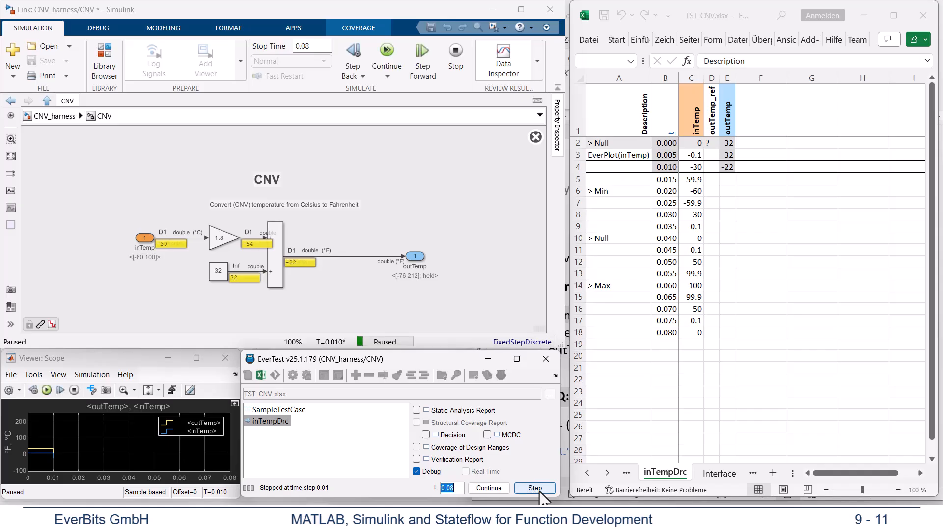
pyautogui.click(540, 492)
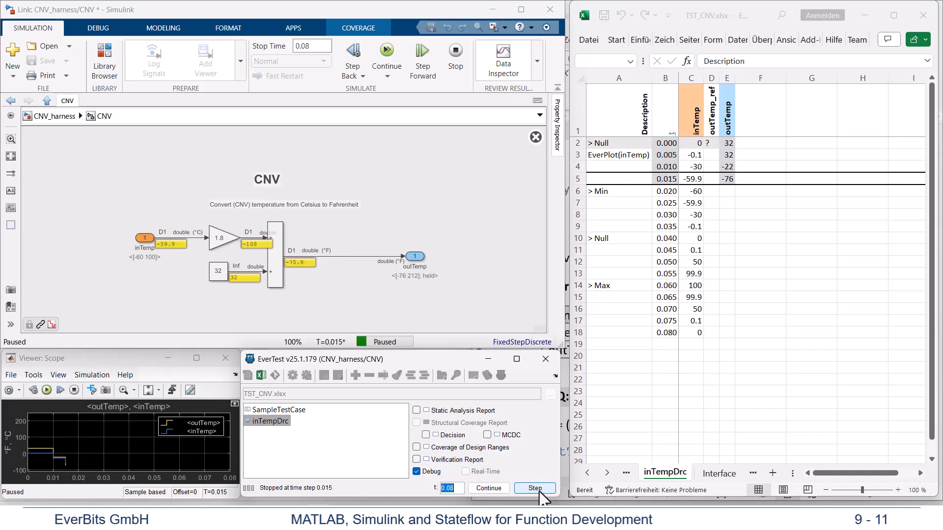
pyautogui.click(540, 492)
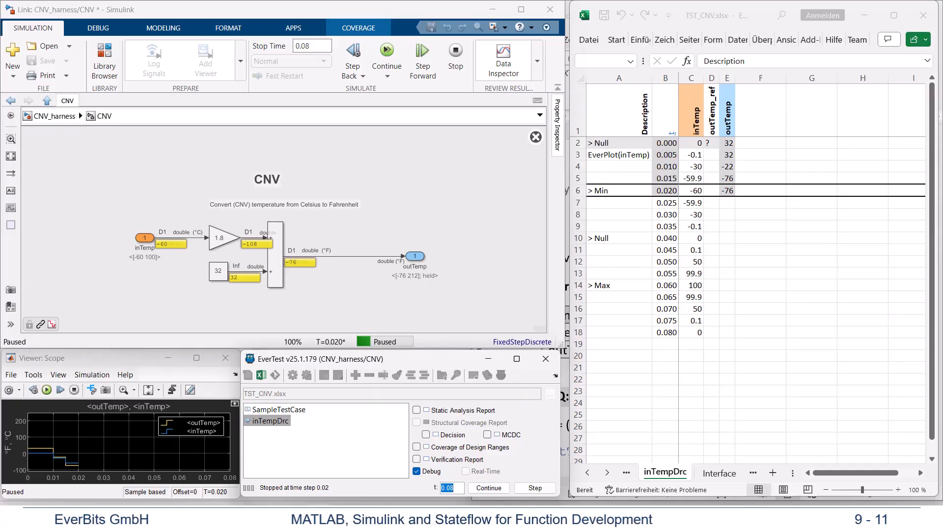
pyautogui.click(667, 517)
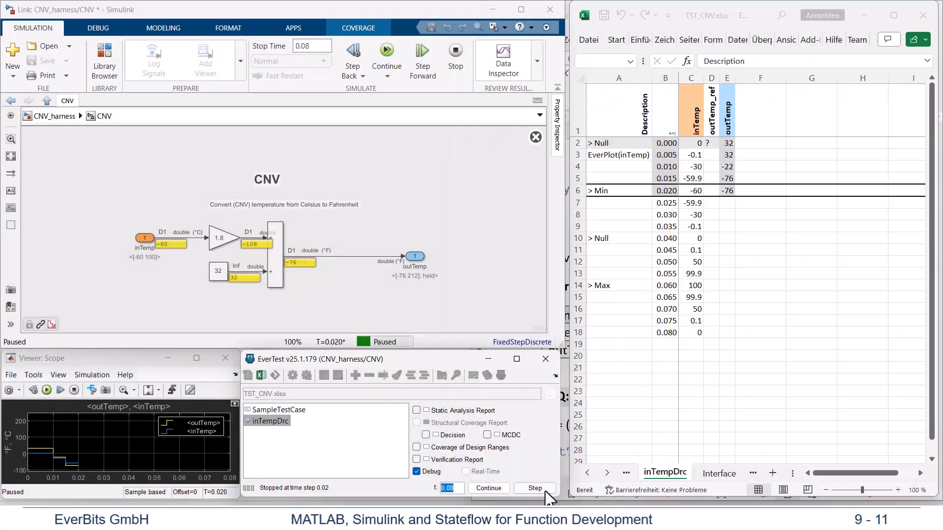
# Step: Step the inTempDrc debug run through the remaining Null and Max time steps and finish the test
pyautogui.click(540, 489)
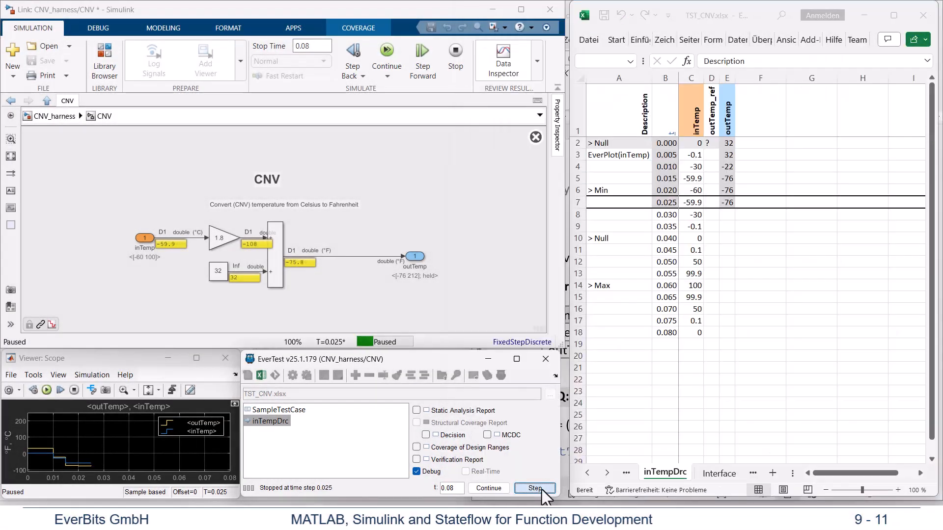
pyautogui.click(540, 489)
pyautogui.click(540, 488)
pyautogui.click(535, 488)
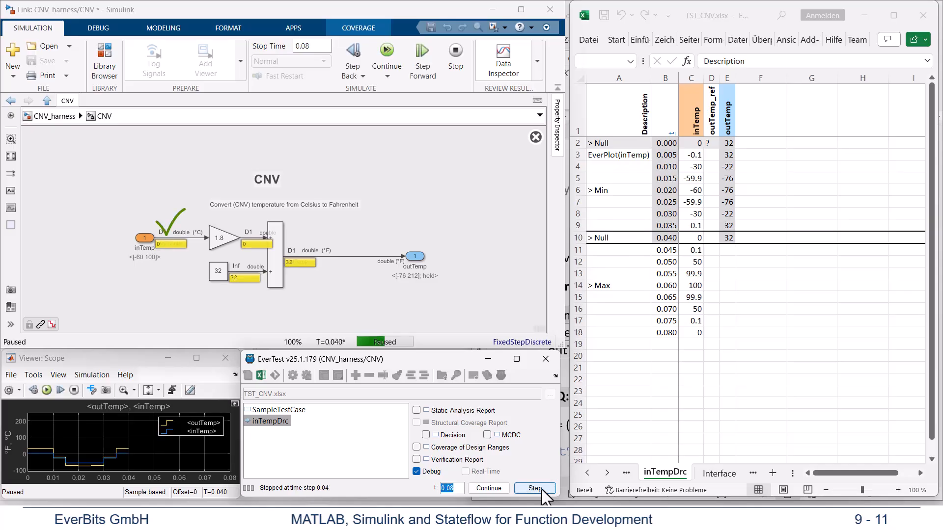
pyautogui.click(540, 488)
pyautogui.click(540, 488)
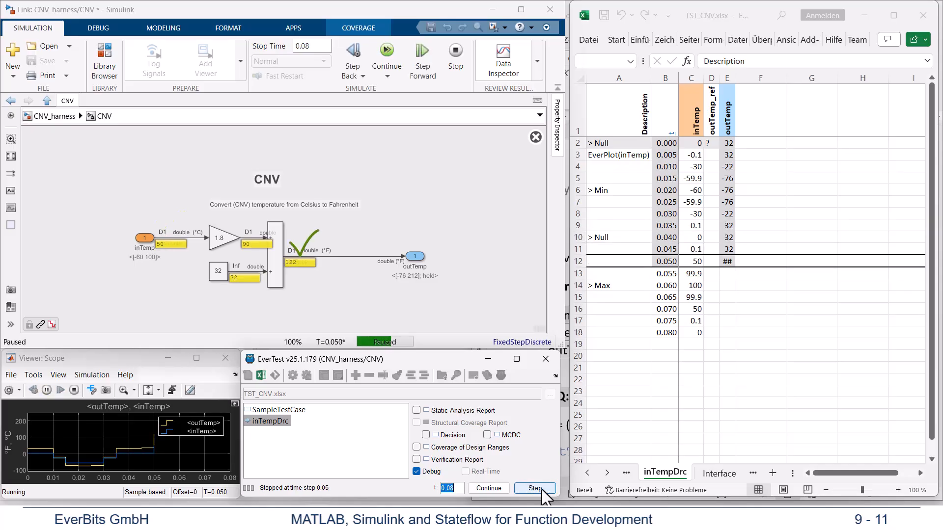
pyautogui.click(540, 488)
pyautogui.click(536, 488)
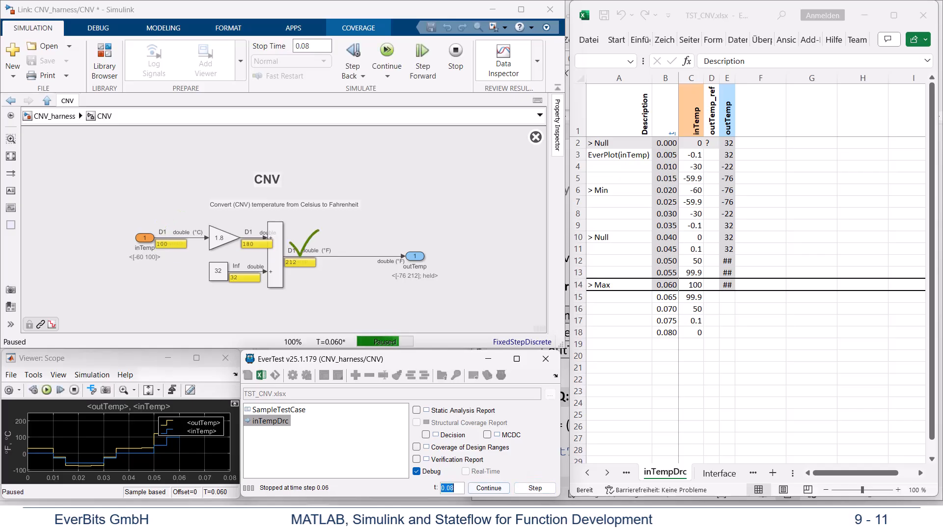
pyautogui.click(536, 490)
pyautogui.click(535, 486)
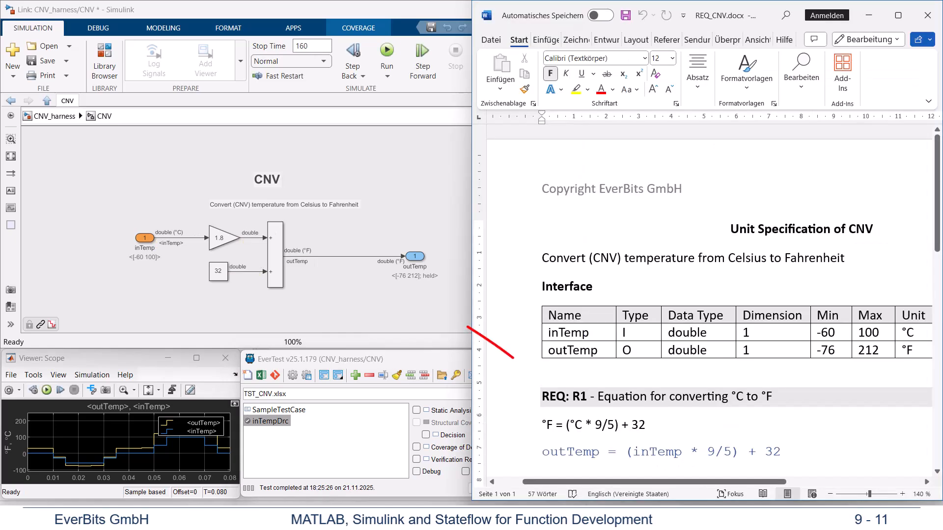
# Step: Copy the requirement tag "REQ: R1" from REQ_CNV.docx and disable the CNV subsystem's library link
pyautogui.moveTo(587, 397); pyautogui.dragTo(542, 398)
pyautogui.hotkey('ctrl', 'c')
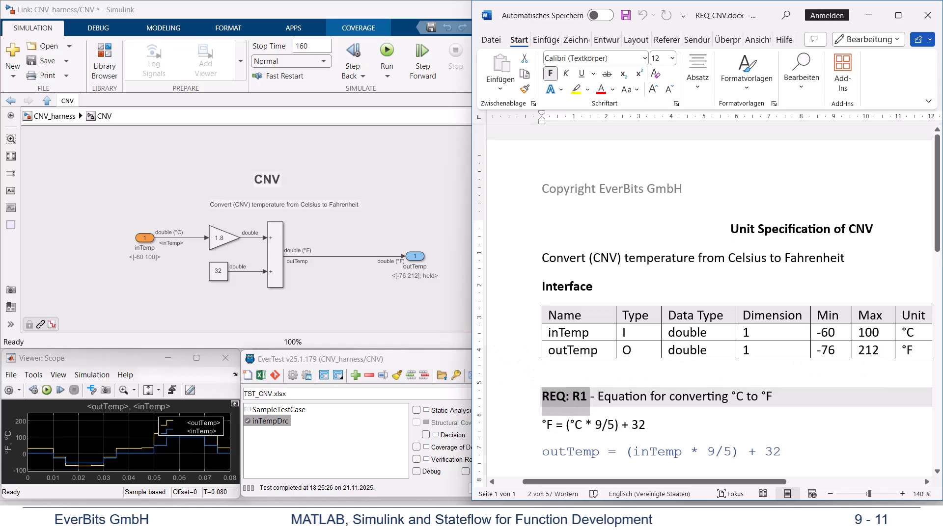
pyautogui.click(415, 256)
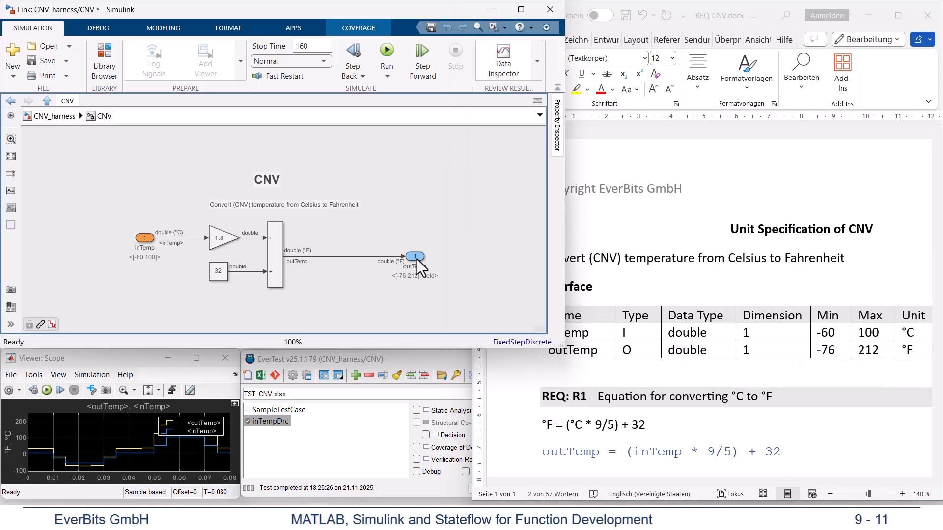
pyautogui.click(260, 137)
# Step: Paste "REQ: R1" as an annotation in CNV and attach it to the outTemp signal, placed just above the line
pyautogui.doubleClick(421, 235)
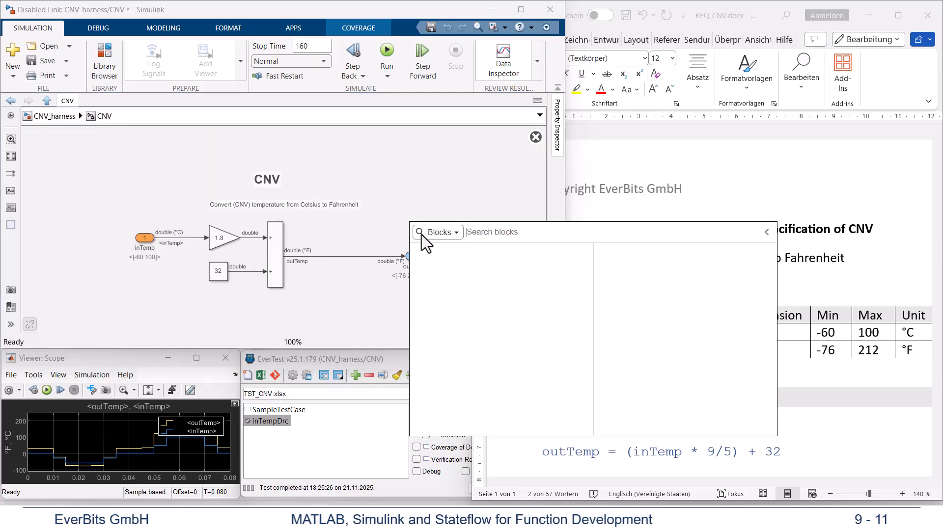
pyautogui.click(430, 255)
pyautogui.hotkey('ctrl', 'v')
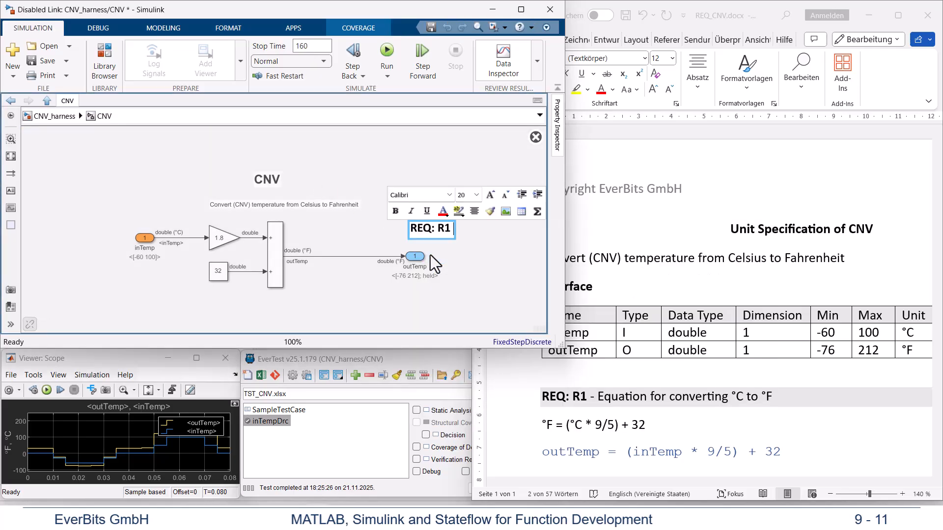
pyautogui.click(450, 253)
pyautogui.moveTo(419, 231)
pyautogui.mouseDown()
pyautogui.moveTo(358, 225)
pyautogui.moveTo(358, 241)
pyautogui.moveTo(272, 250)
pyautogui.moveTo(284, 253)
pyautogui.mouseUp()
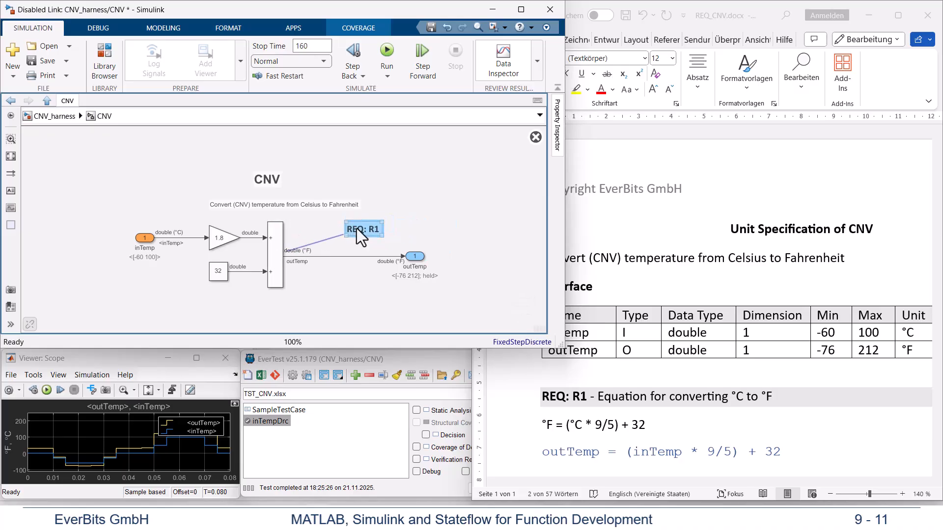
pyautogui.moveTo(356, 229); pyautogui.dragTo(321, 228)
# Step: Start EverCheck for the CNV subsystem and run the Simulink checks of the Safety Modeling Guidelines
pyautogui.rightClick(438, 222)
pyautogui.click(491, 8)
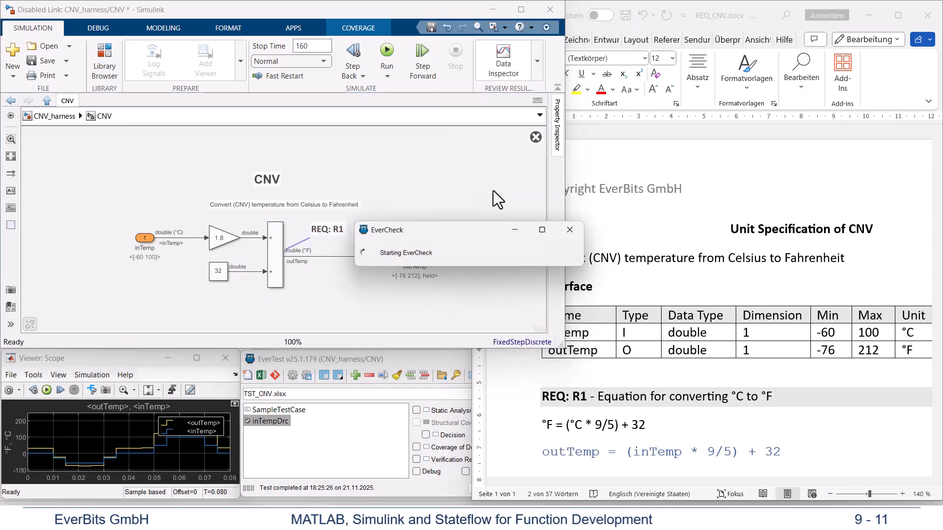
pyautogui.rightClick(647, 76)
pyautogui.click(666, 99)
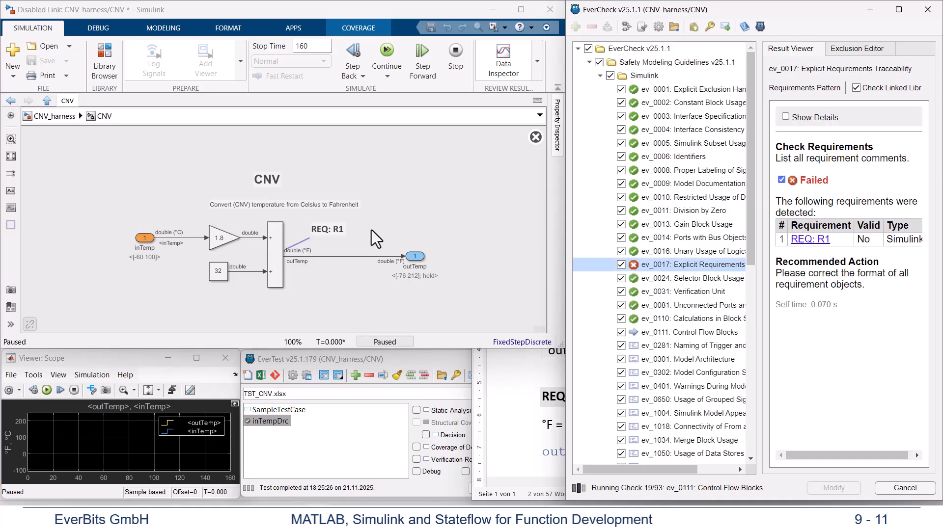
# Step: Apply the automatic annotation format correction for check ev_0017 (Explicit Requirements Traceability) and rerun the Simulink checks
pyautogui.click(833, 487)
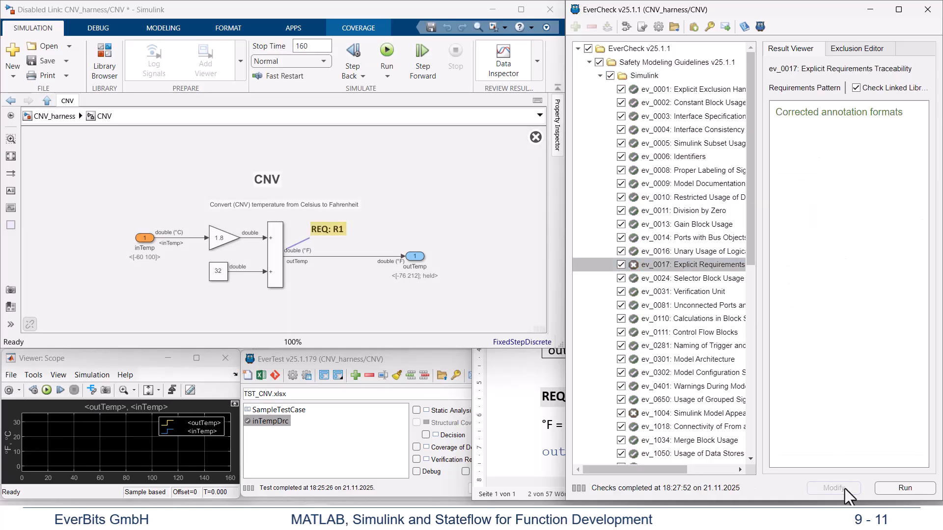
pyautogui.click(904, 487)
# Step: Restore the CNV subsystem's library link, pushing its edits to the library, and save the CNV_harness model
pyautogui.rightClick(270, 211)
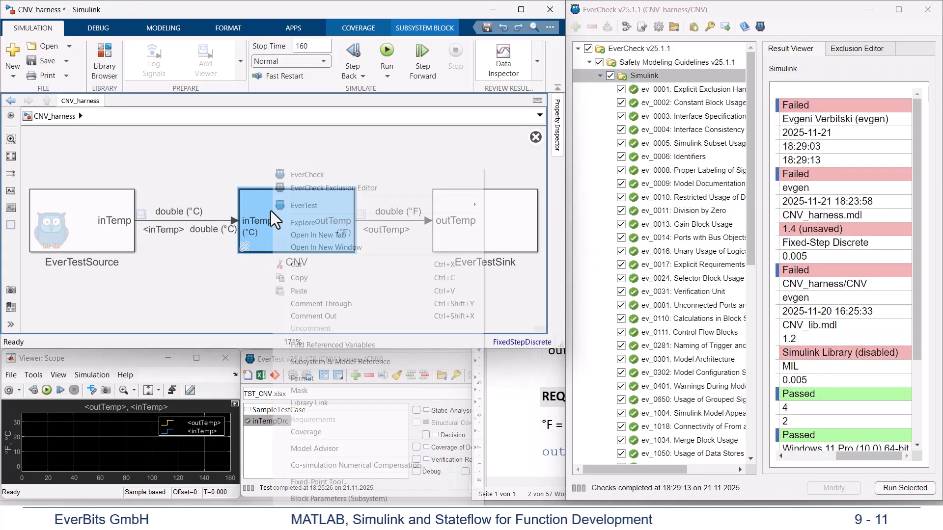
pyautogui.moveTo(326, 205)
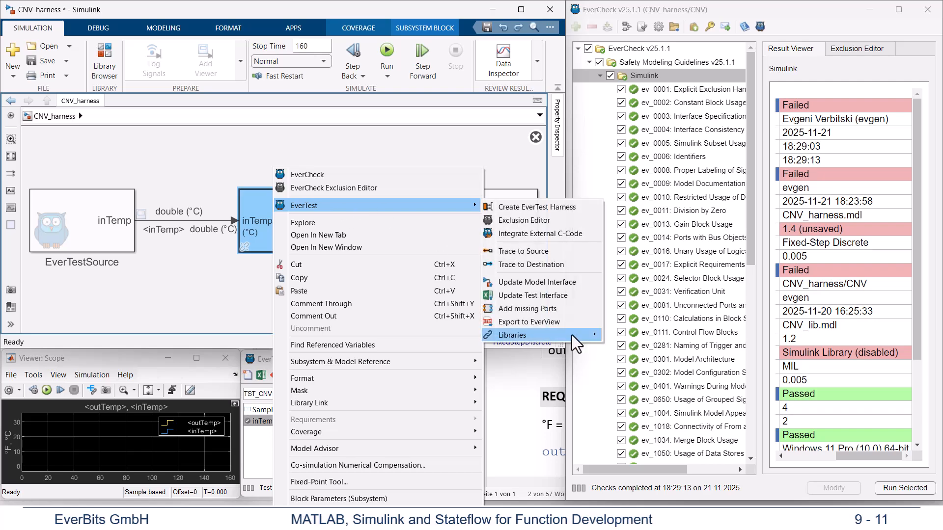
pyautogui.moveTo(572, 335)
pyautogui.click(626, 337)
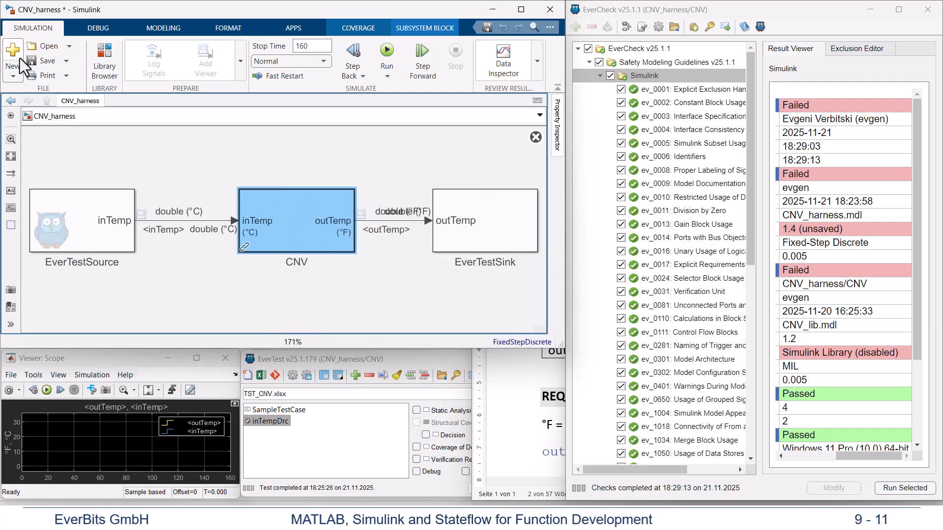
pyautogui.click(43, 61)
# Step: Rerun the selected Simulink checks of the Safety Modeling Guidelines for the CNV subsystem
pyautogui.rightClick(636, 75)
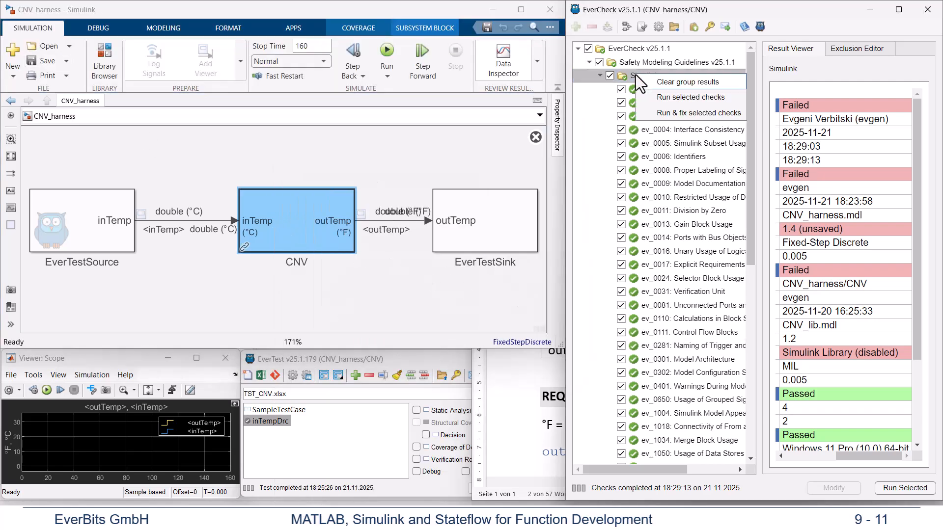
pyautogui.click(662, 98)
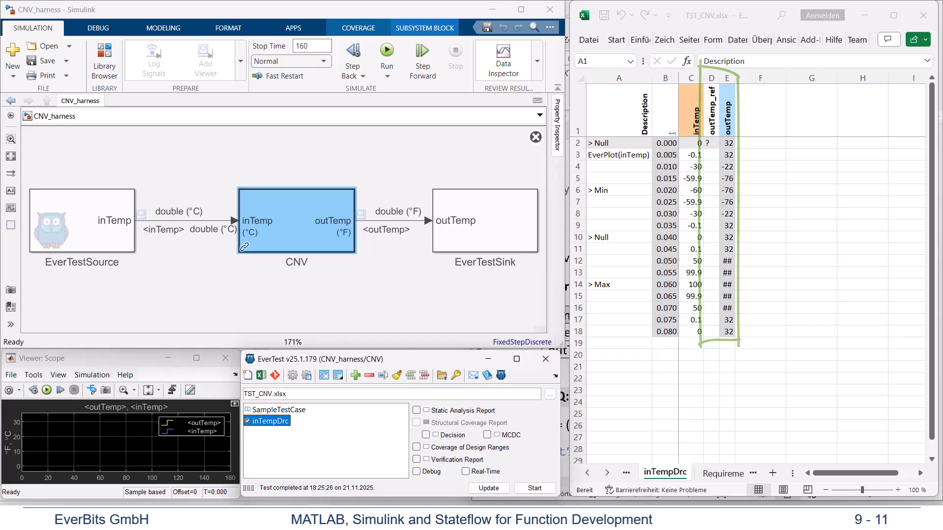
# Step: Copy the simulated outTemp values in E2:E18 of the inTempDrc sheet into the outTemp_ref column, starting at D2
pyautogui.moveTo(727, 143); pyautogui.dragTo(725, 329)
pyautogui.hotkey('ctrl', 'c')
pyautogui.click(711, 143)
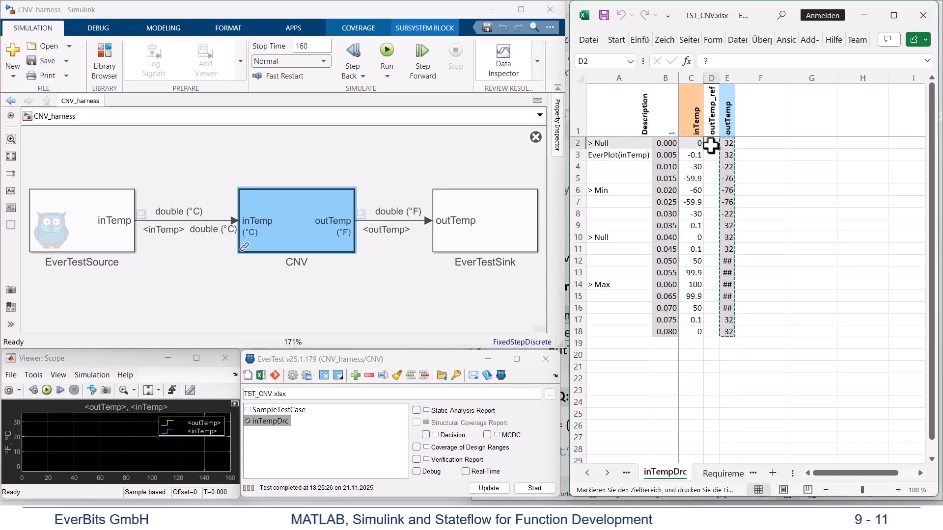
pyautogui.hotkey('ctrl', 'v')
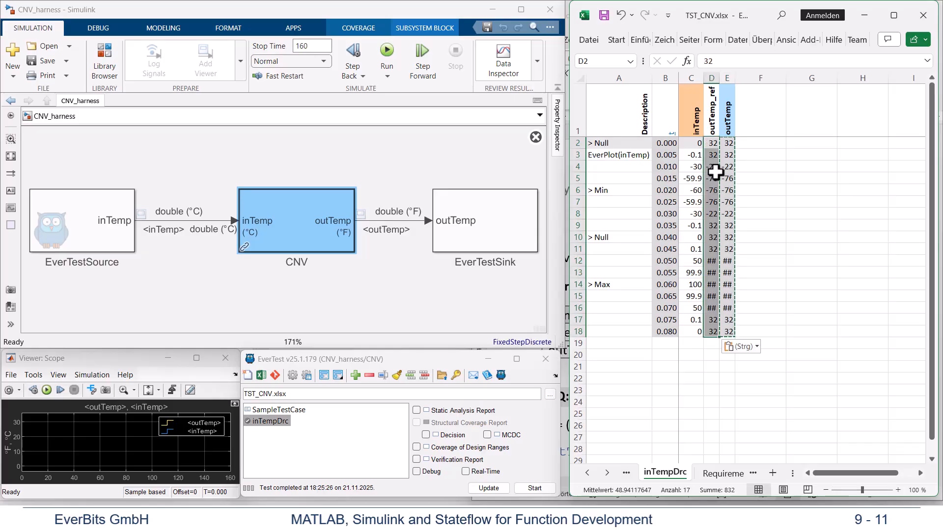
# Step: Clean the inTempDrc sheet's test results and run the inTempDrc test case again against the reference values
pyautogui.click(397, 377)
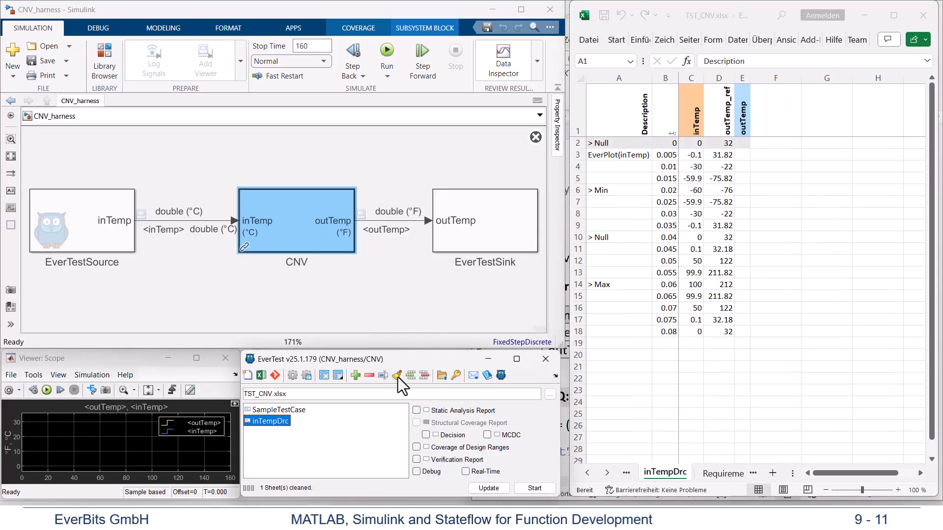
pyautogui.doubleClick(279, 420)
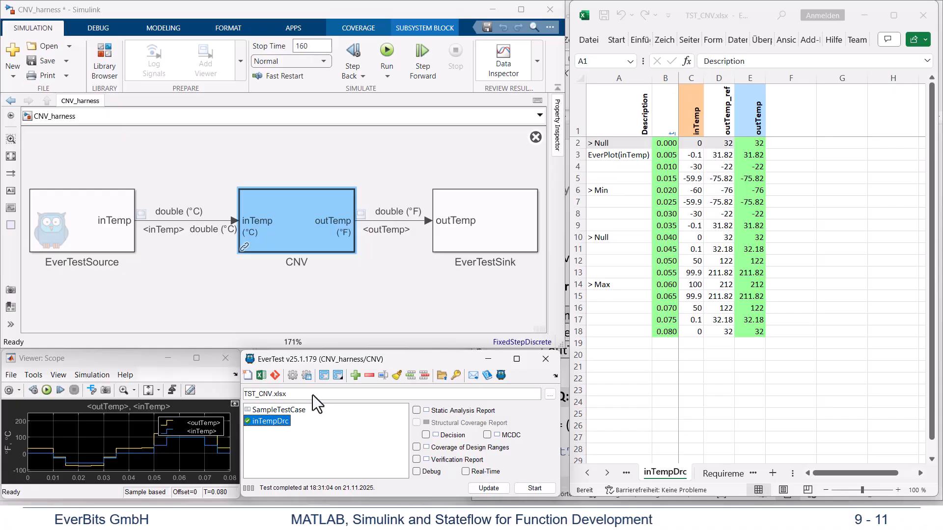
# Step: Enter the requirement tag "REQ:R1" in cell A4 of inTempDrc and update the EverTest test case list
pyautogui.click(618, 166)
pyautogui.write('REQ')
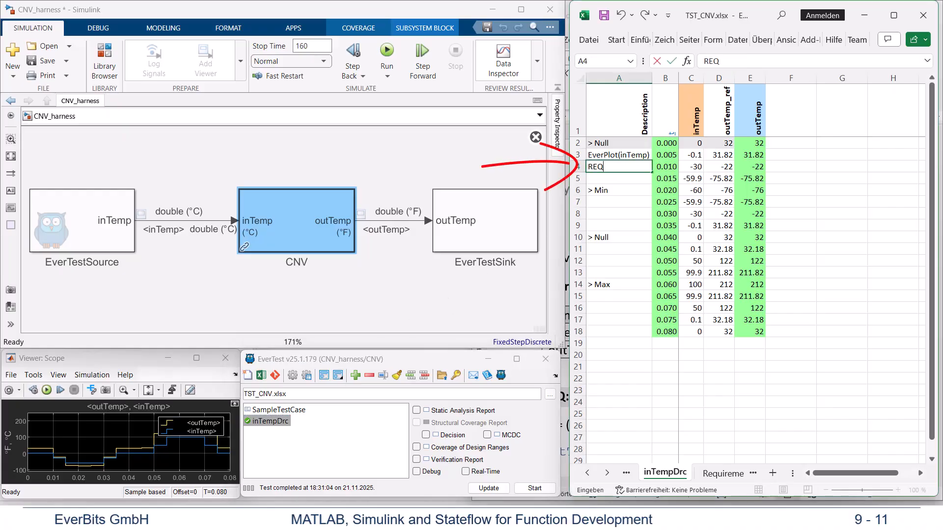
pyautogui.write(':R1')
pyautogui.click(489, 488)
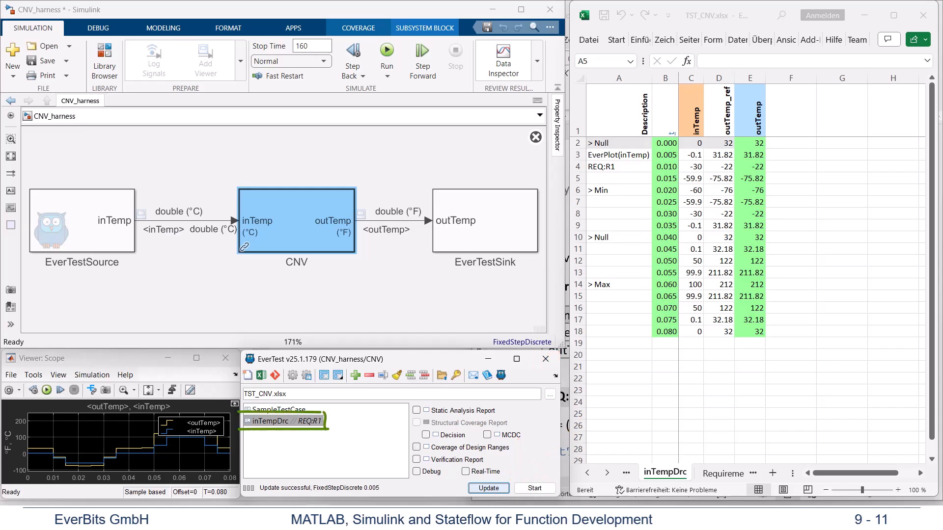
# Step: Enter "GOAL: Cover Ranges" in cell A5 of inTempDrc and update the EverTest test case list again
pyautogui.hotkey('alt', 'Tab')
pyautogui.write('GOAL')
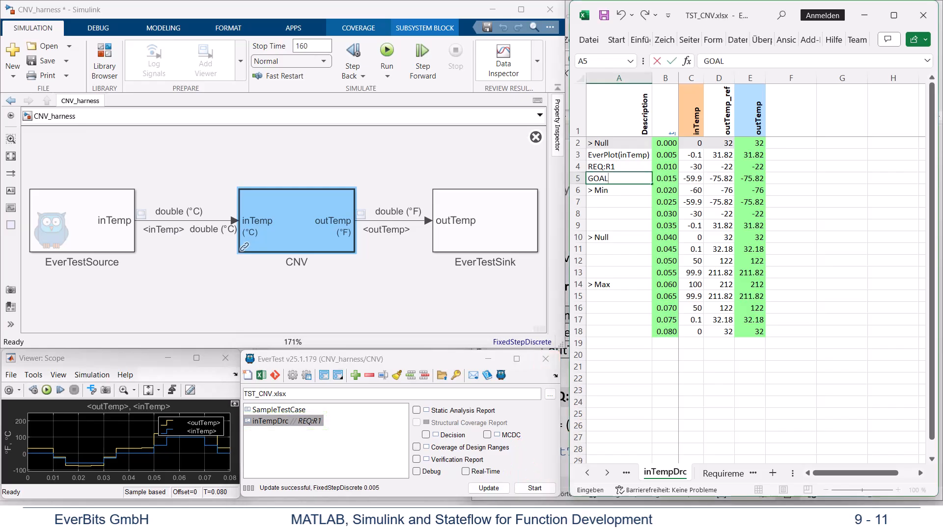
pyautogui.write(': Cover Ranges')
pyautogui.click(488, 488)
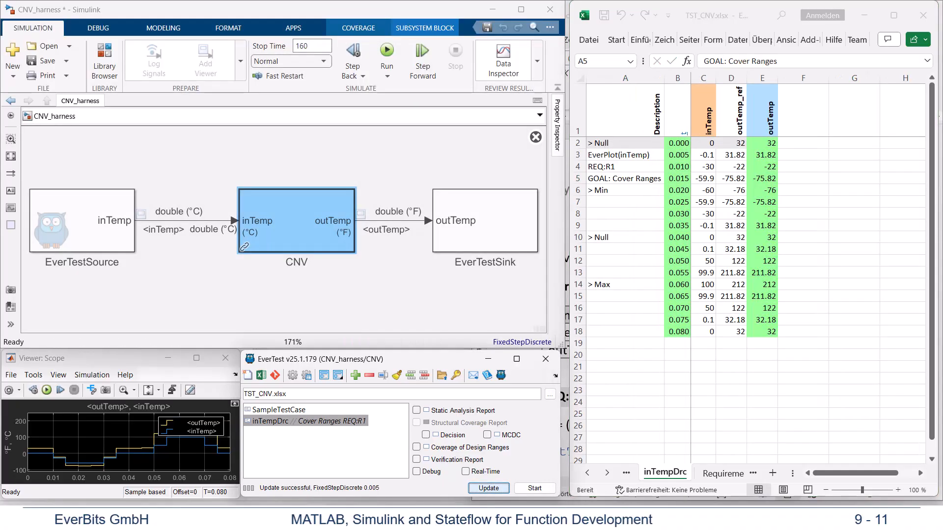
# Step: Delete the SampleTestCase test case from TST_CNV.xlsx
pyautogui.click(294, 411)
pyautogui.rightClick(294, 412)
pyautogui.click(319, 400)
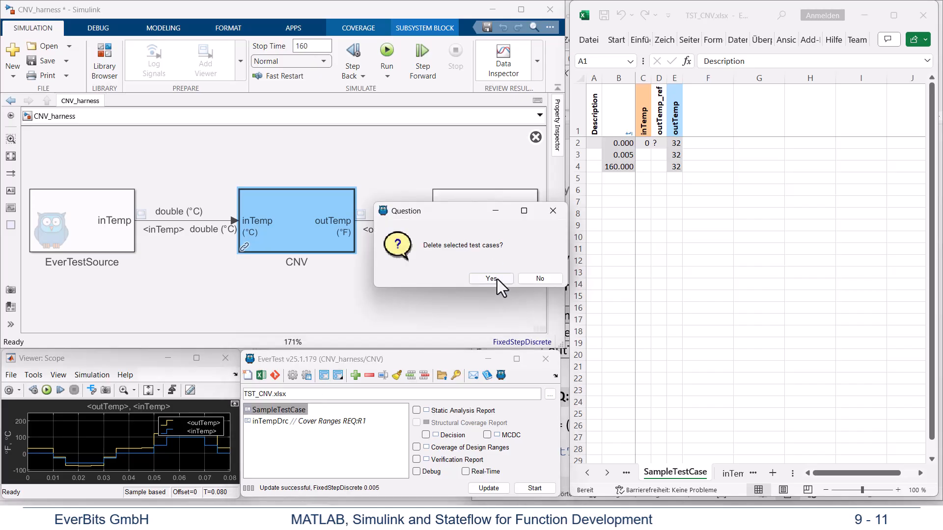
pyautogui.click(491, 278)
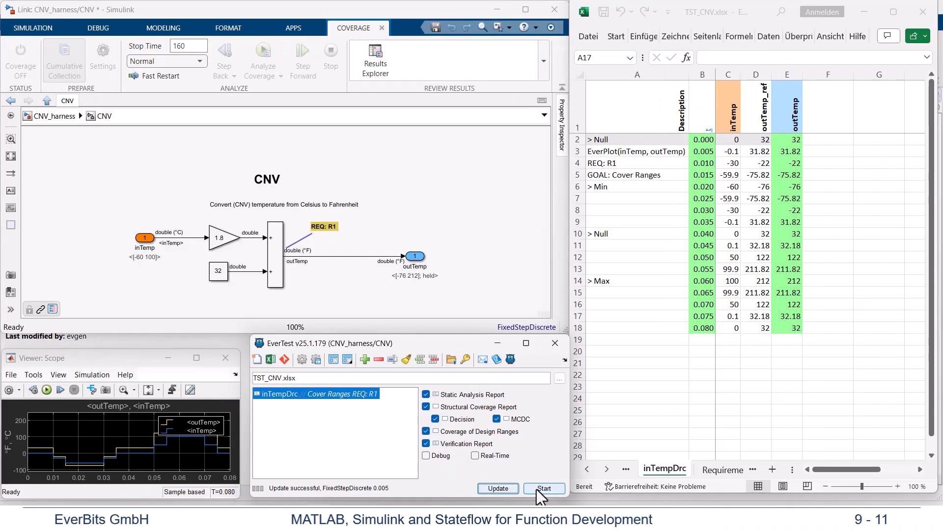
# Step: Run inTempDrc with the static analysis, structural coverage, design range and verification reports enabled, and review the generated report's plot and test data
pyautogui.click(532, 489)
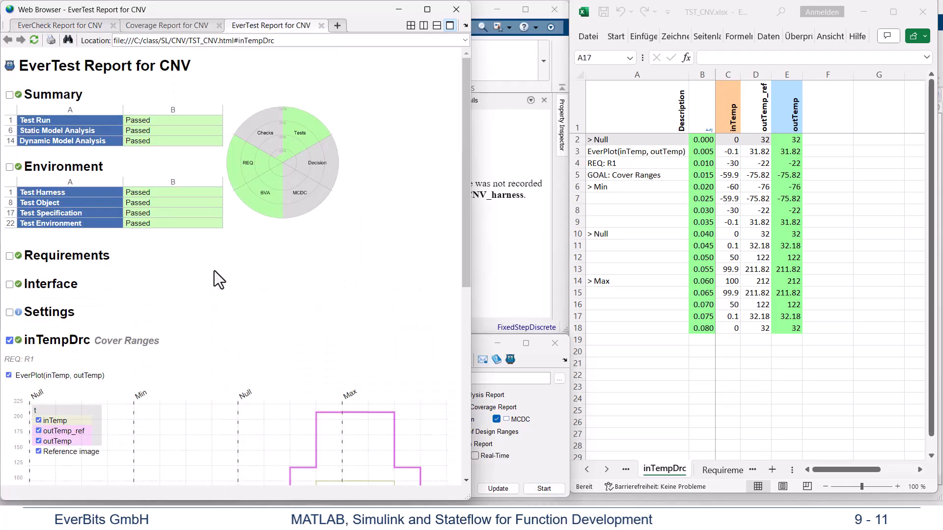
pyautogui.scroll(-5, 214, 270)
pyautogui.scroll(-4, 214, 270)
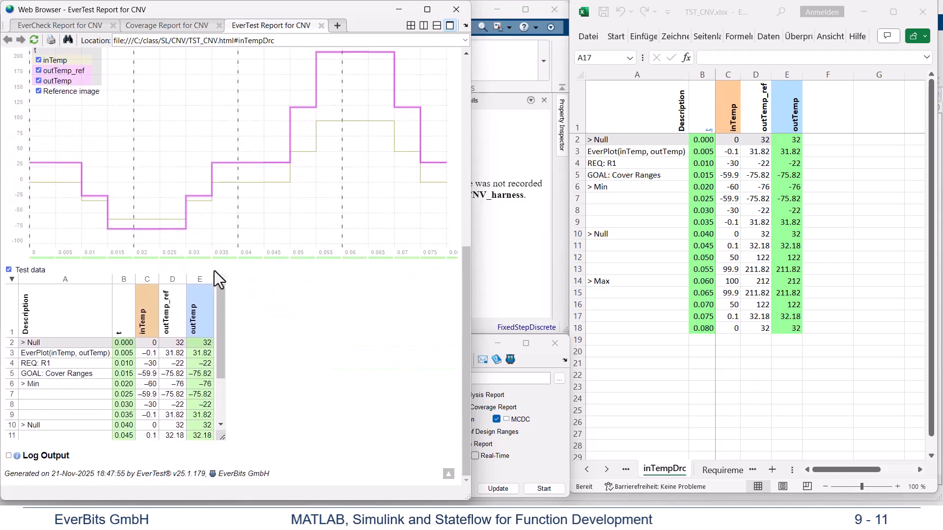
pyautogui.scroll(1, 214, 270)
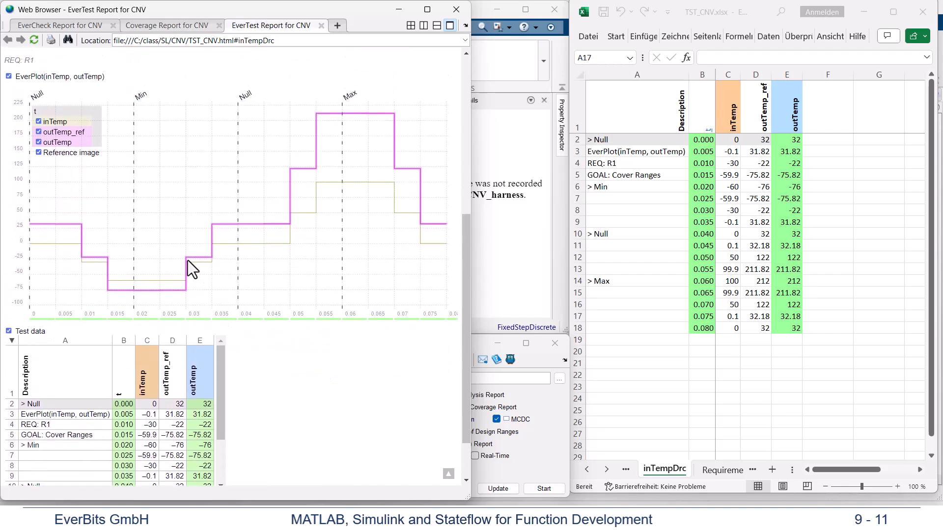